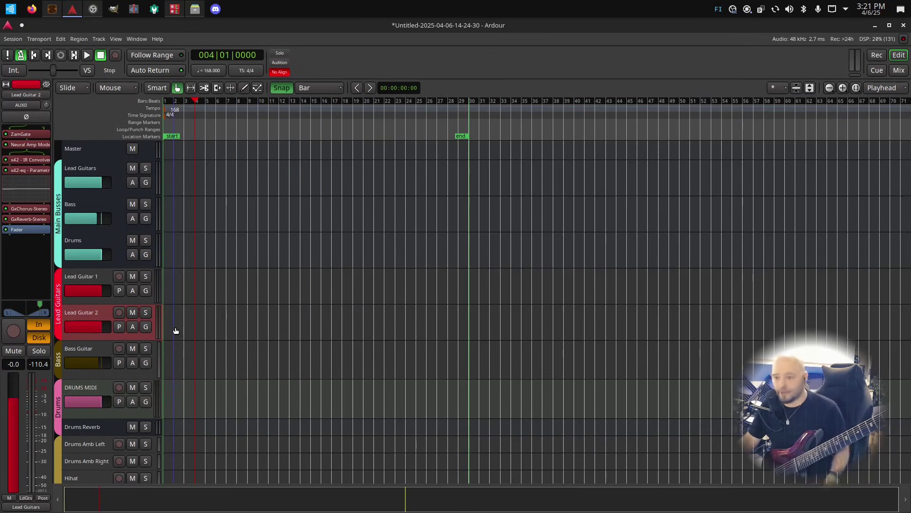
pyautogui.click(88, 272)
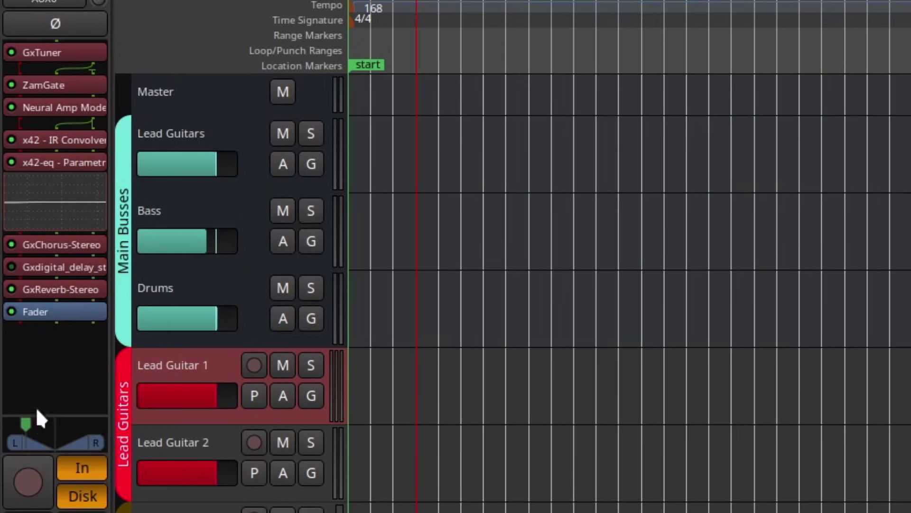
pyautogui.click(160, 444)
pyautogui.moveTo(96, 427)
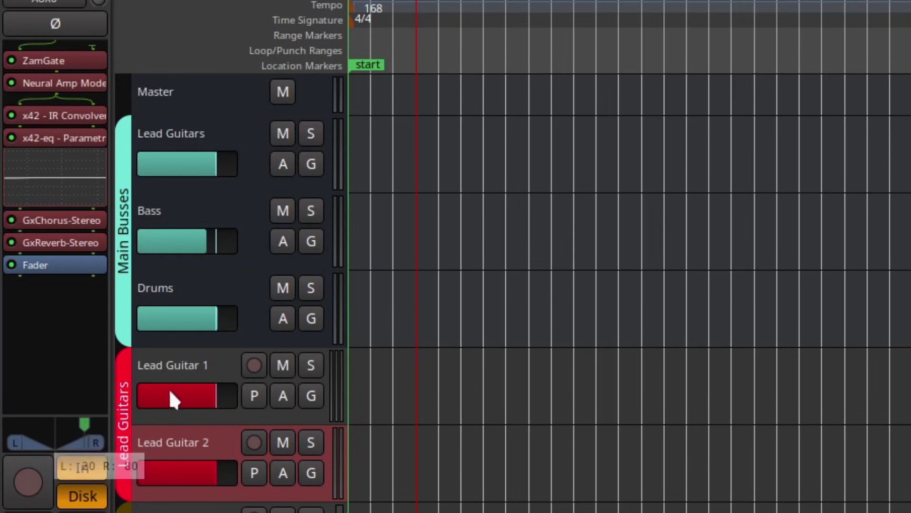
pyautogui.click(177, 363)
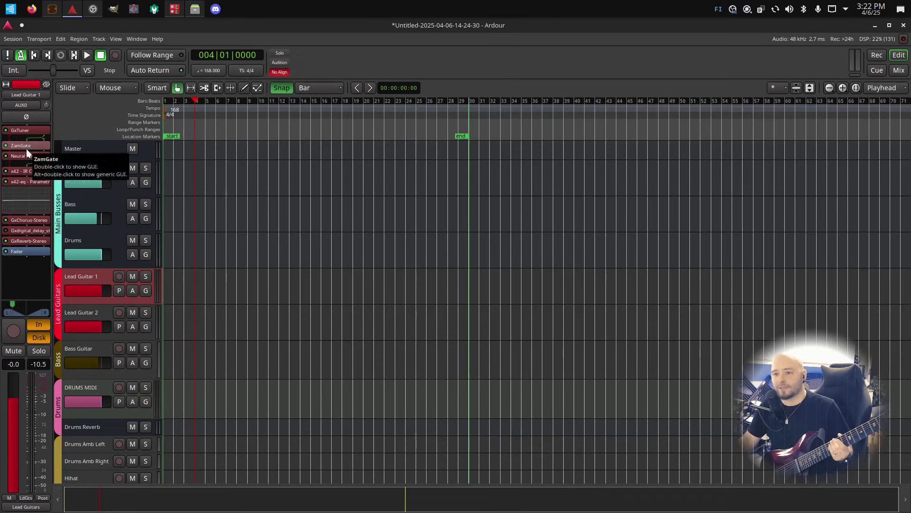
pyautogui.doubleClick(21, 130)
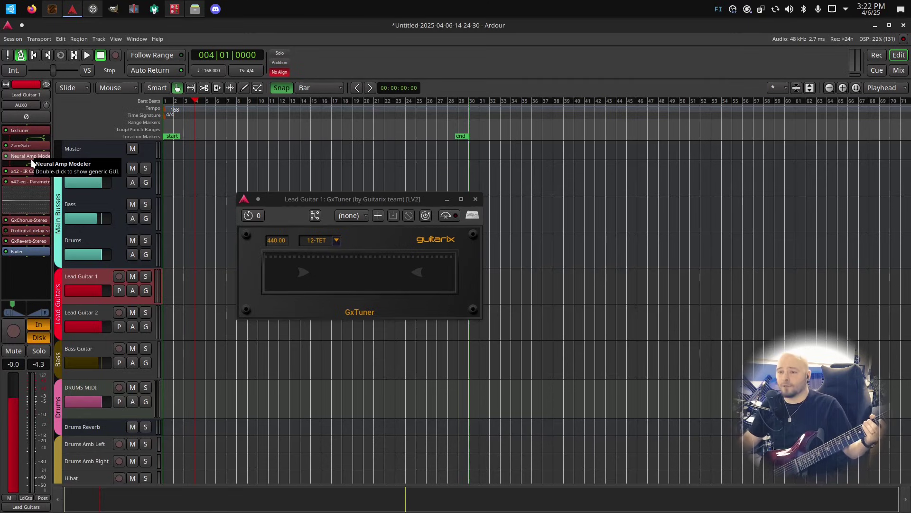
pyautogui.doubleClick(32, 160)
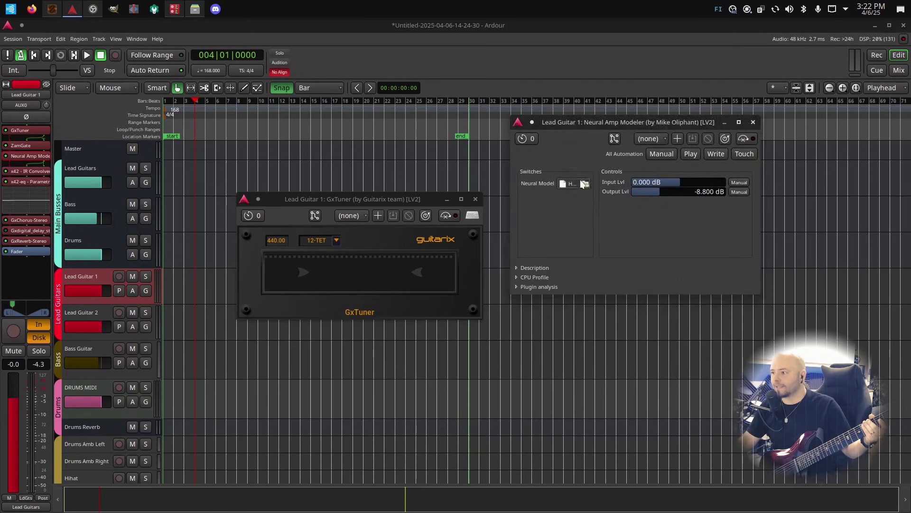
pyautogui.click(574, 183)
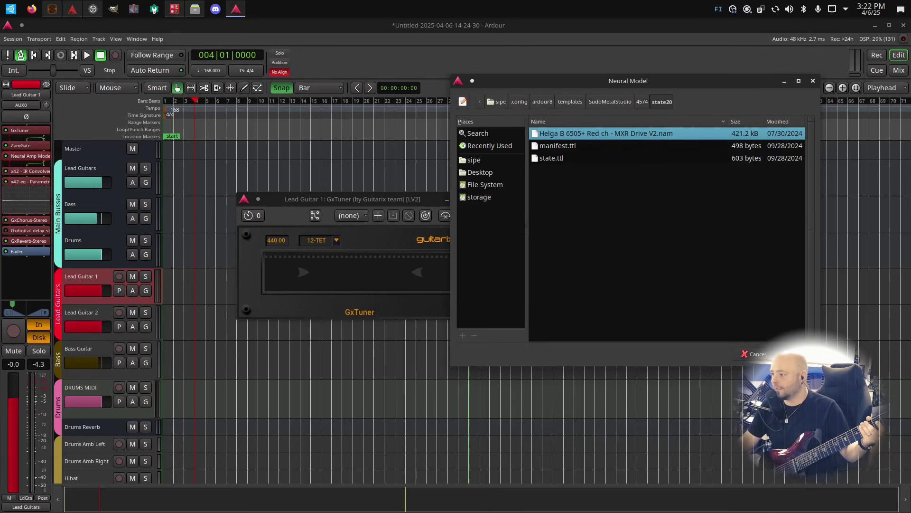
pyautogui.click(752, 354)
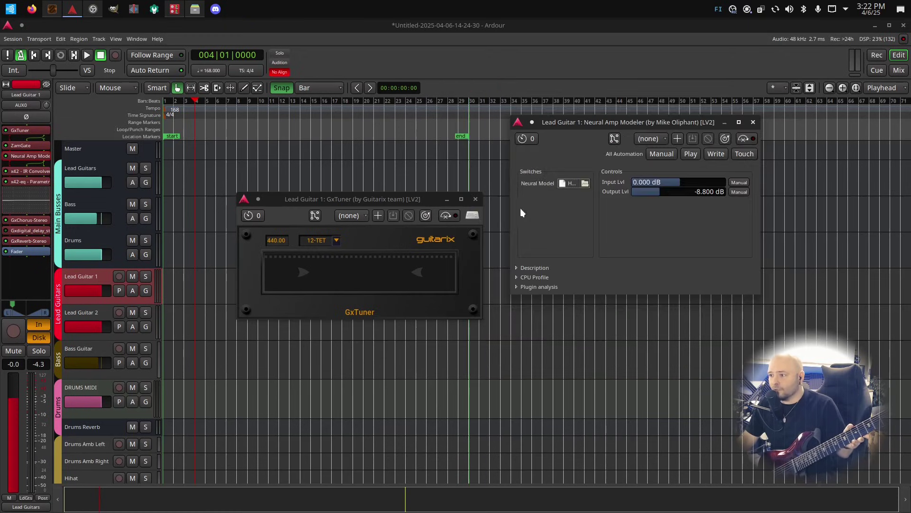
pyautogui.click(477, 198)
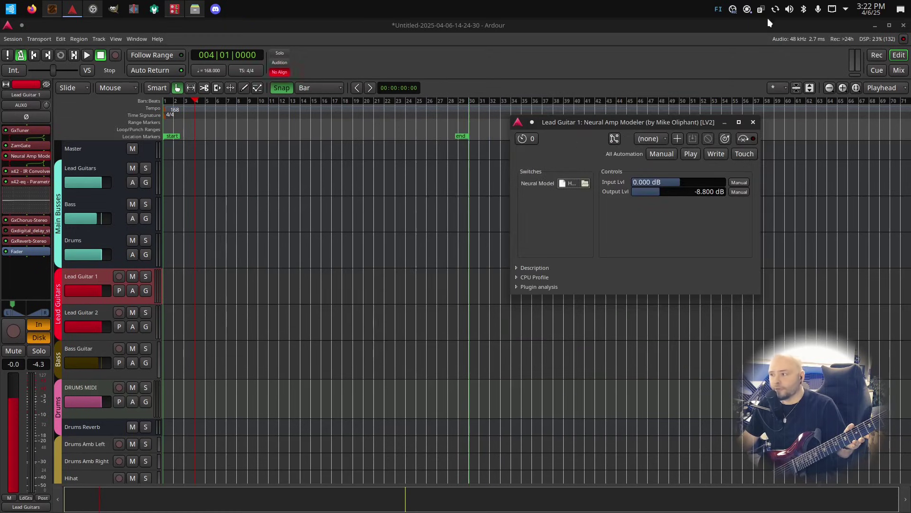
pyautogui.click(753, 122)
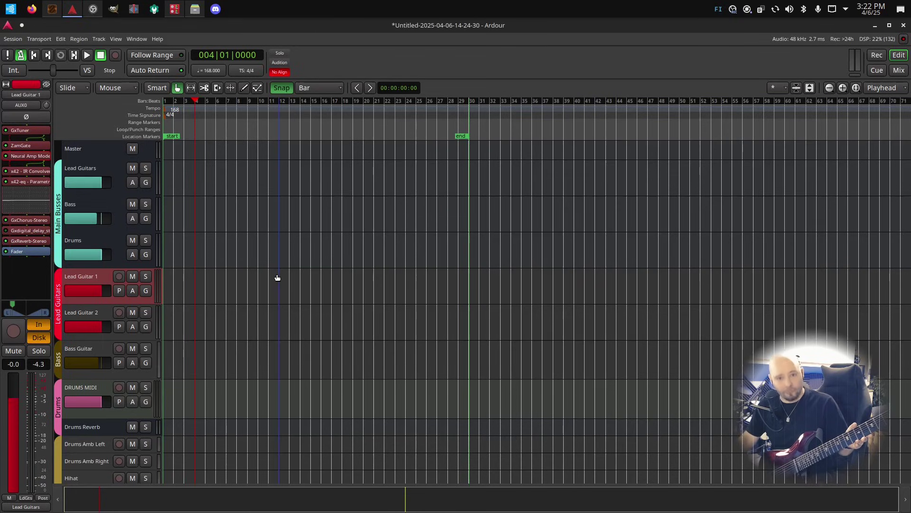
pyautogui.doubleClick(28, 172)
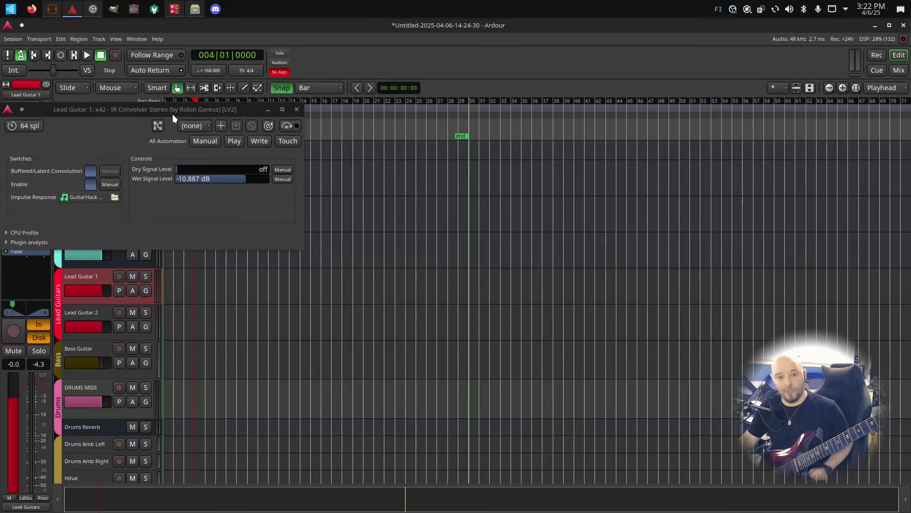
pyautogui.moveTo(172, 117); pyautogui.dragTo(204, 116)
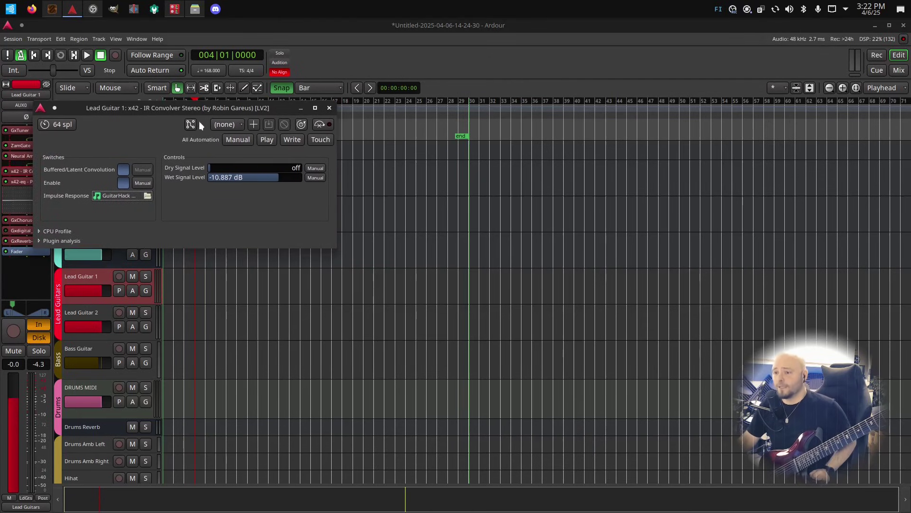
pyautogui.click(129, 196)
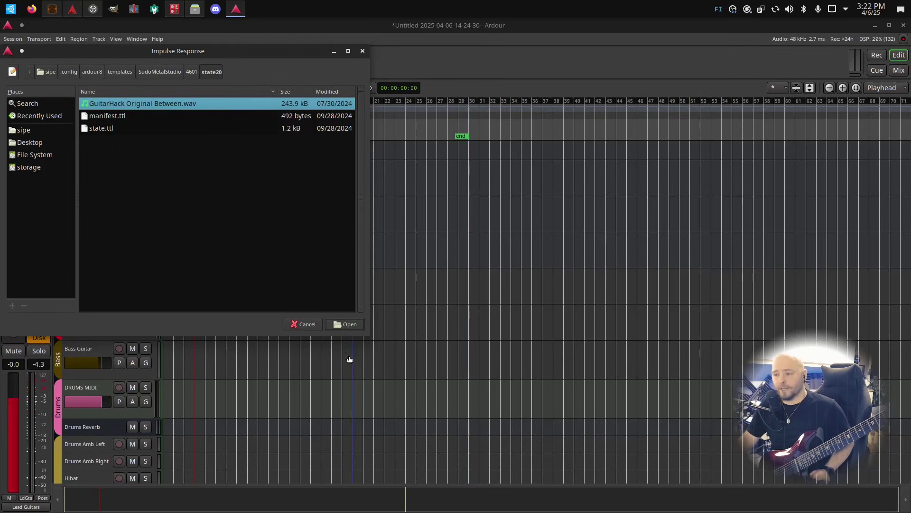
pyautogui.click(315, 326)
pyautogui.click(329, 108)
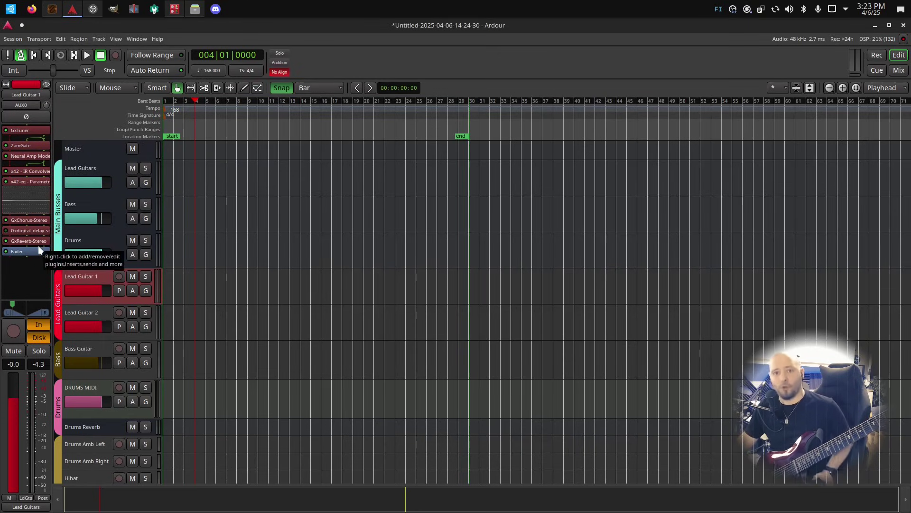
# Review Lead Guitar 1's GxChorus-Stereo and GxReverb-Stereo plugin panels, then close both windows.
pyautogui.doubleClick(21, 220)
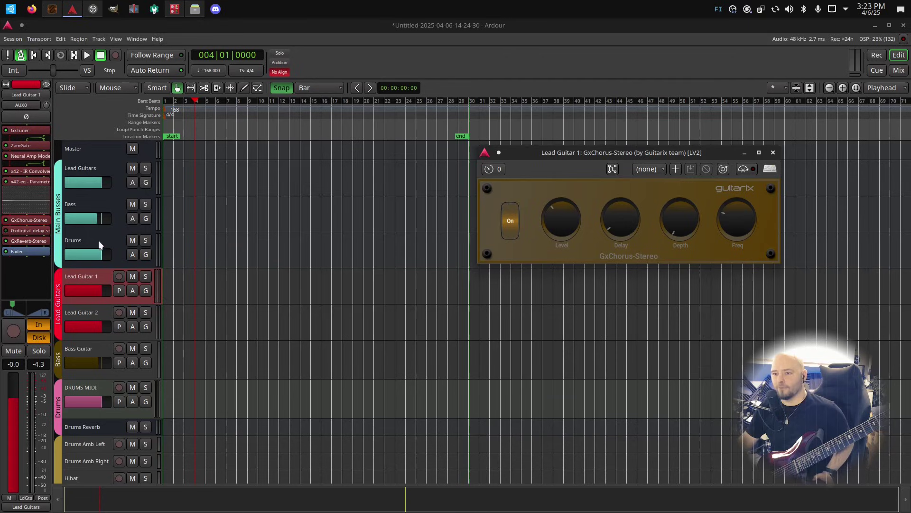
pyautogui.doubleClick(29, 241)
pyautogui.moveTo(595, 151); pyautogui.dragTo(352, 249)
pyautogui.moveTo(558, 229)
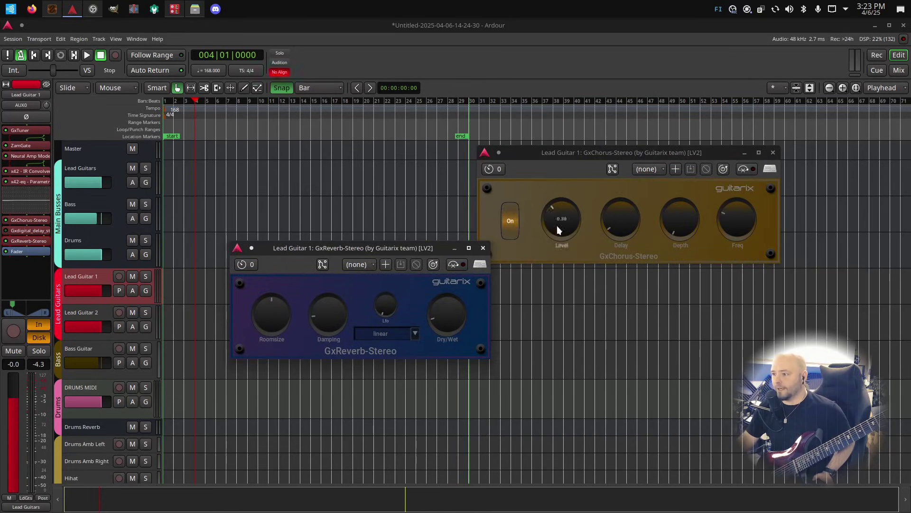
pyautogui.click(484, 248)
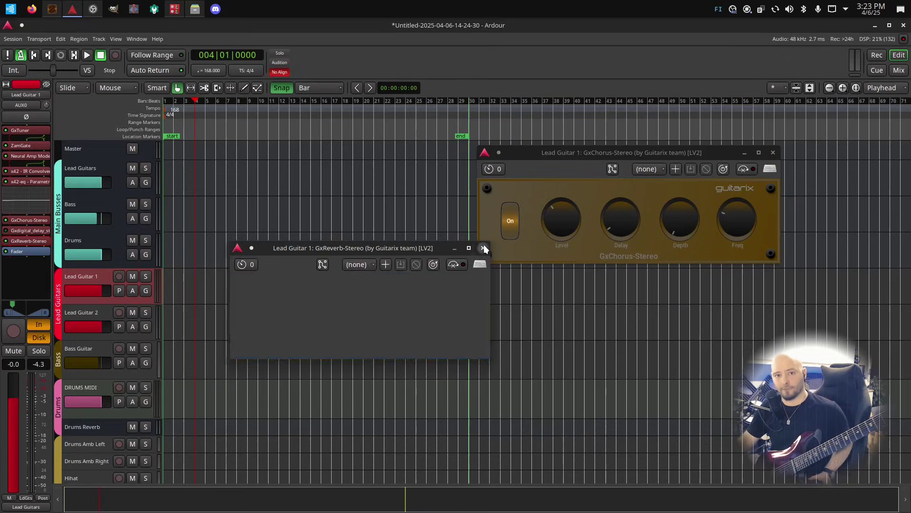
pyautogui.click(772, 153)
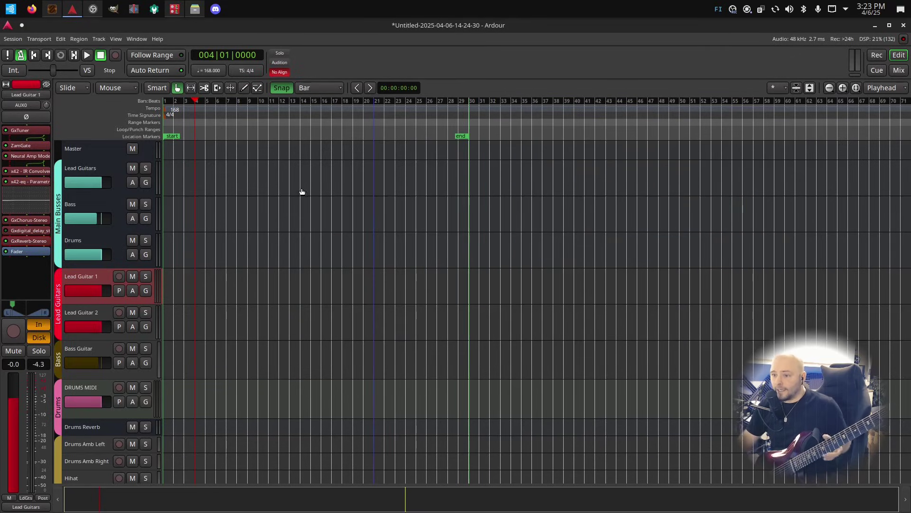
# Select Lead Guitar 2 to show its effects chain and return the playhead to session start.
pyautogui.click(97, 306)
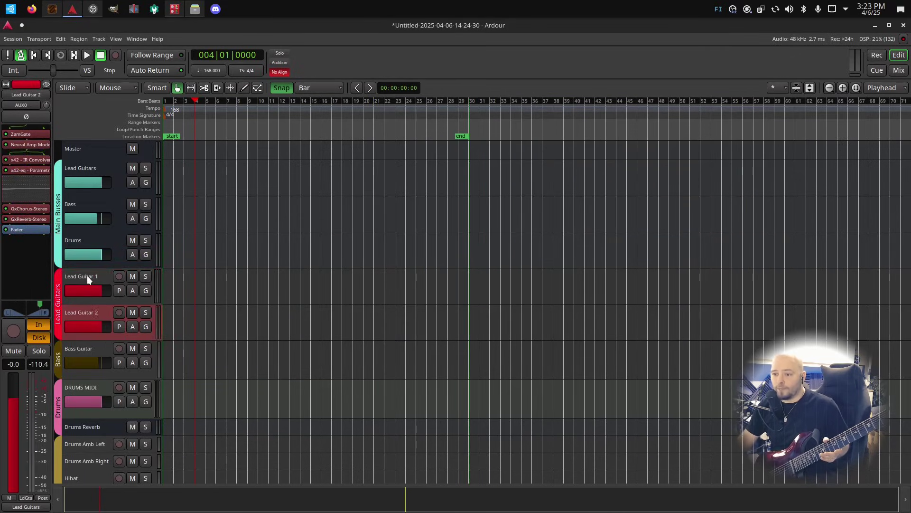
pyautogui.click(87, 275)
pyautogui.click(79, 309)
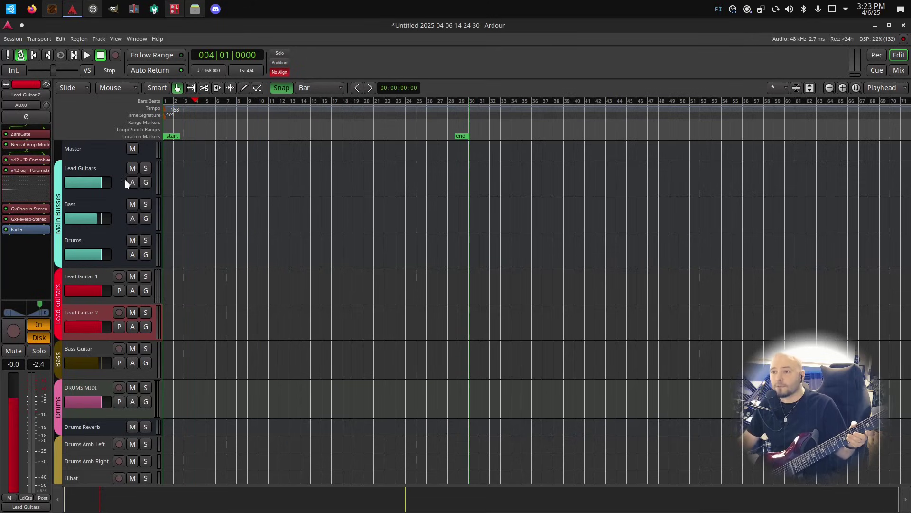
pyautogui.click(34, 56)
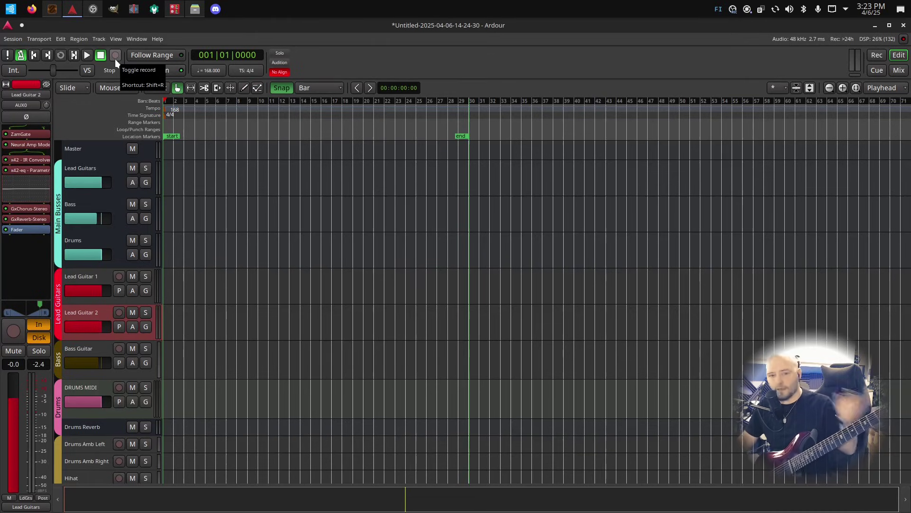
# Record a guitar take on Lead Guitar 1 up to about bar 30, then disarm and stop.
pyautogui.click(115, 58)
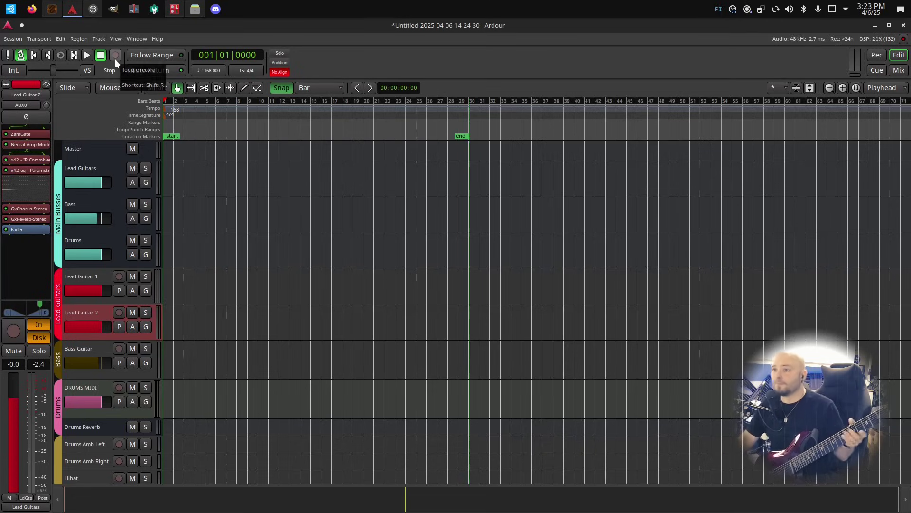
pyautogui.click(86, 55)
pyautogui.click(119, 276)
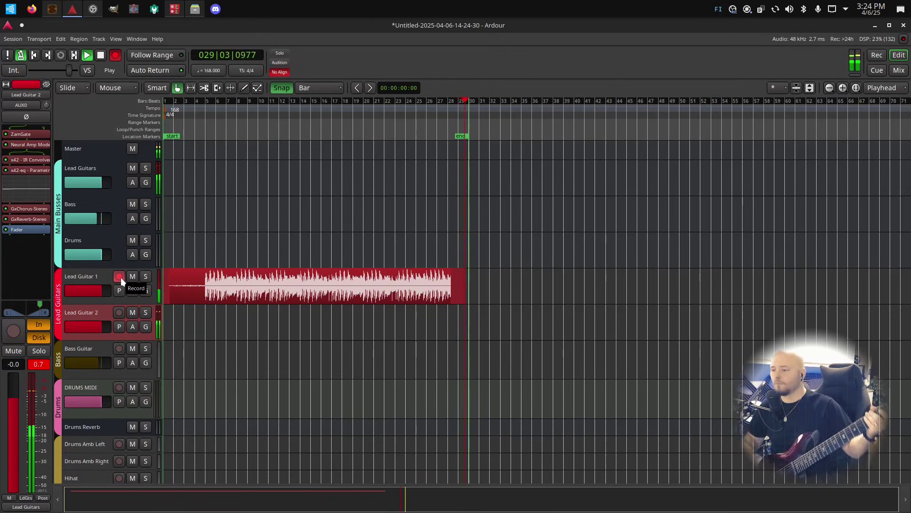
pyautogui.click(119, 276)
pyautogui.click(115, 55)
pyautogui.click(102, 55)
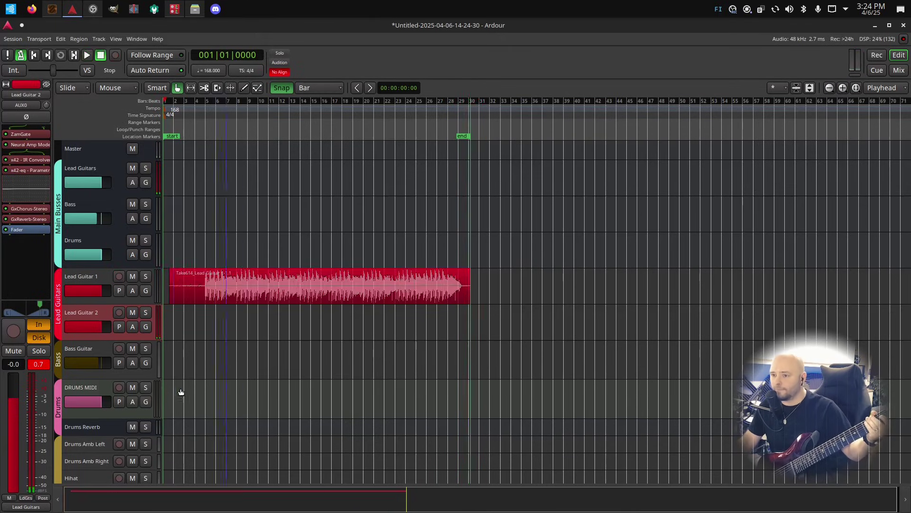
# Arm Lead Guitar 2 and record a second guitar take to about bar 31.
pyautogui.click(121, 313)
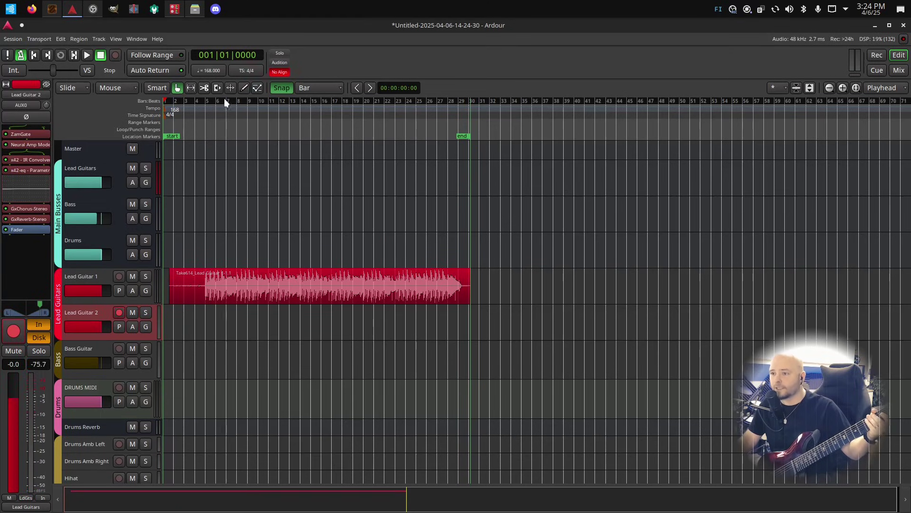
pyautogui.click(116, 56)
pyautogui.click(88, 55)
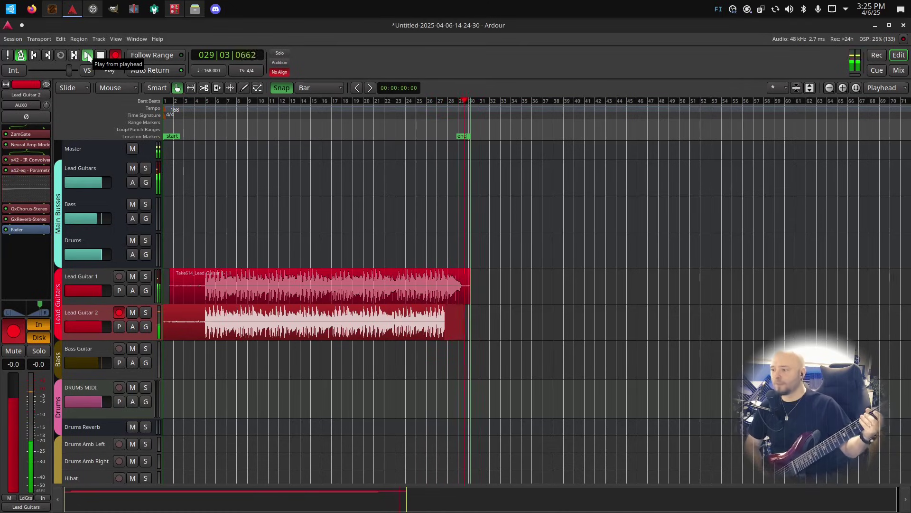
pyautogui.press('space')
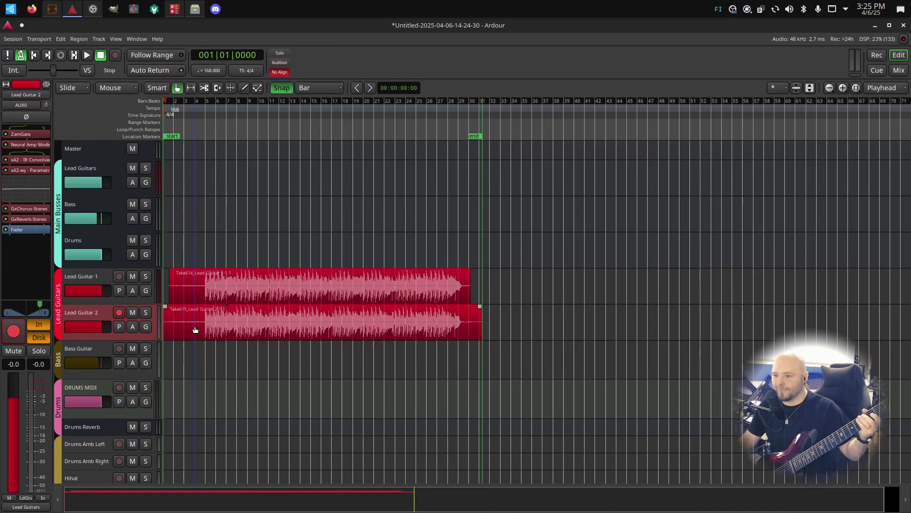
# Trim the Lead Guitar 2 take to start at bar 4 and enable Bass Guitar input monitoring.
pyautogui.moveTo(166, 325); pyautogui.dragTo(197, 287)
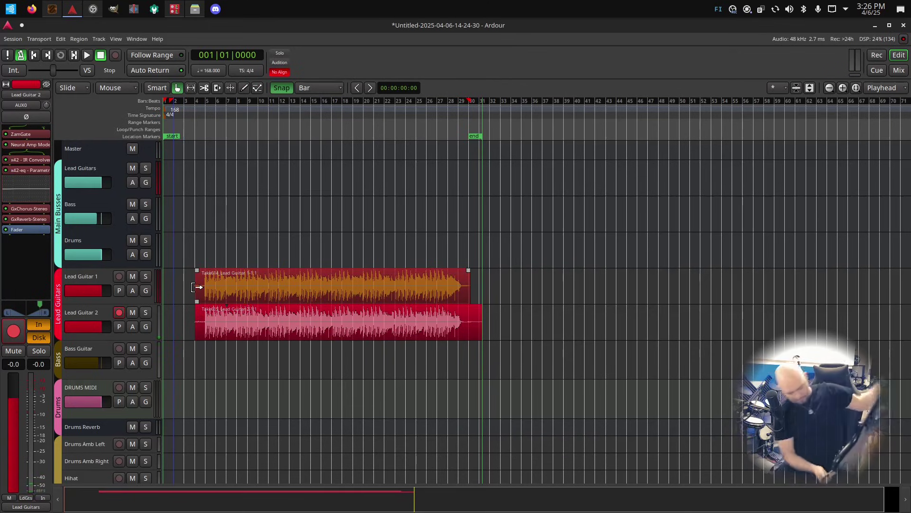
pyautogui.click(40, 324)
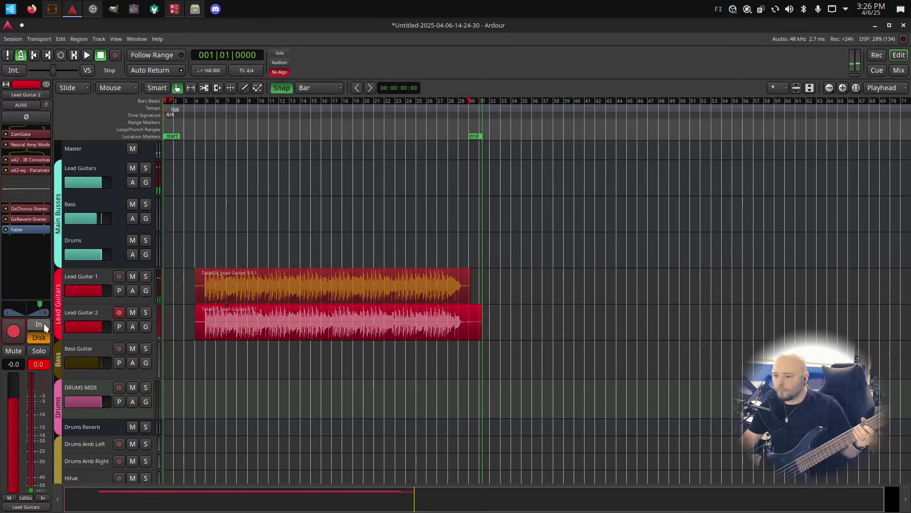
pyautogui.click(81, 274)
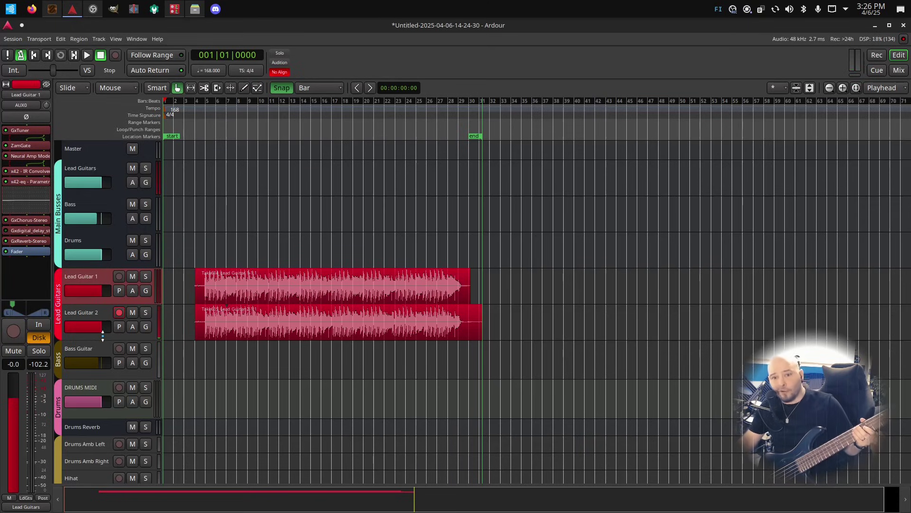
pyautogui.click(72, 347)
pyautogui.click(49, 327)
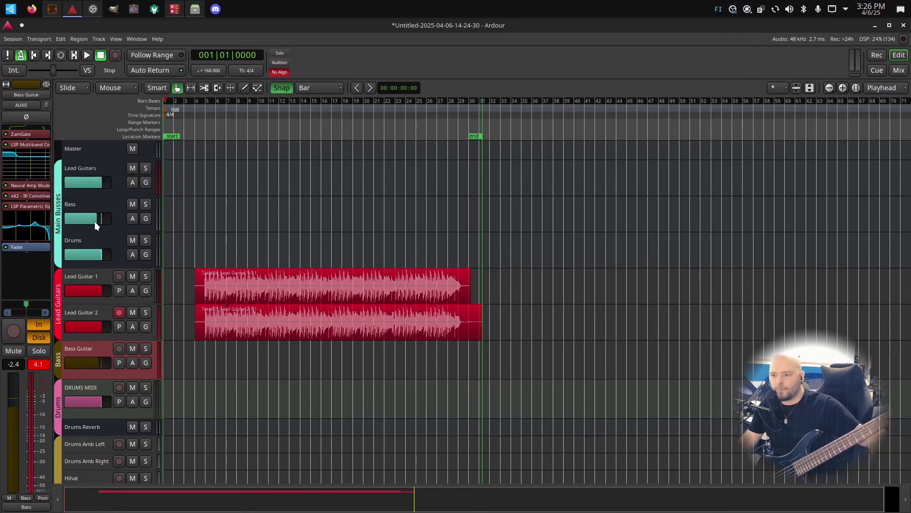
# Check the bass Neural Amp Modeler's Tech21 dUg DP3X model file, leaving it unchanged.
pyautogui.doubleClick(44, 186)
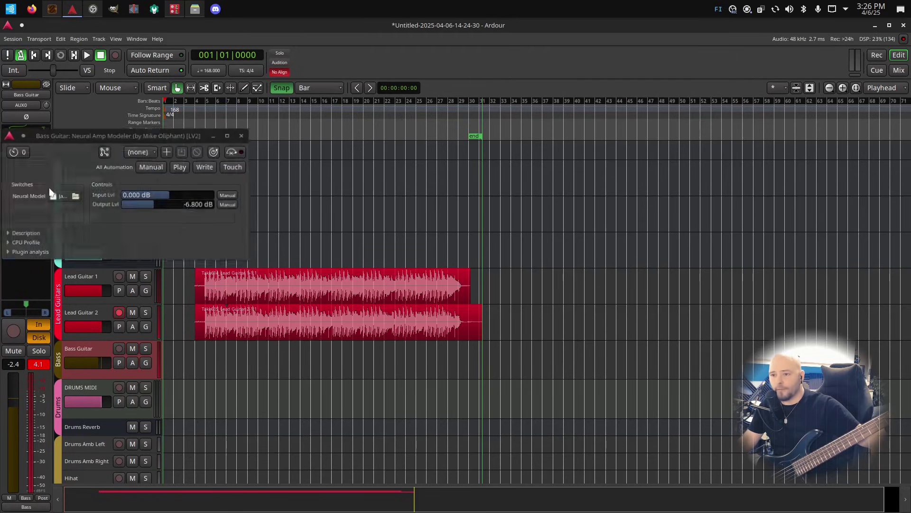
pyautogui.click(61, 196)
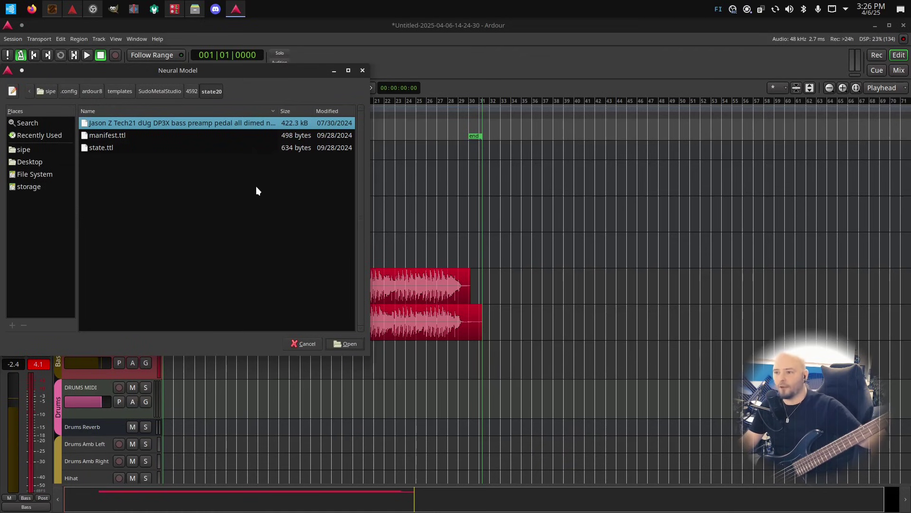
pyautogui.moveTo(281, 111); pyautogui.dragTo(334, 111)
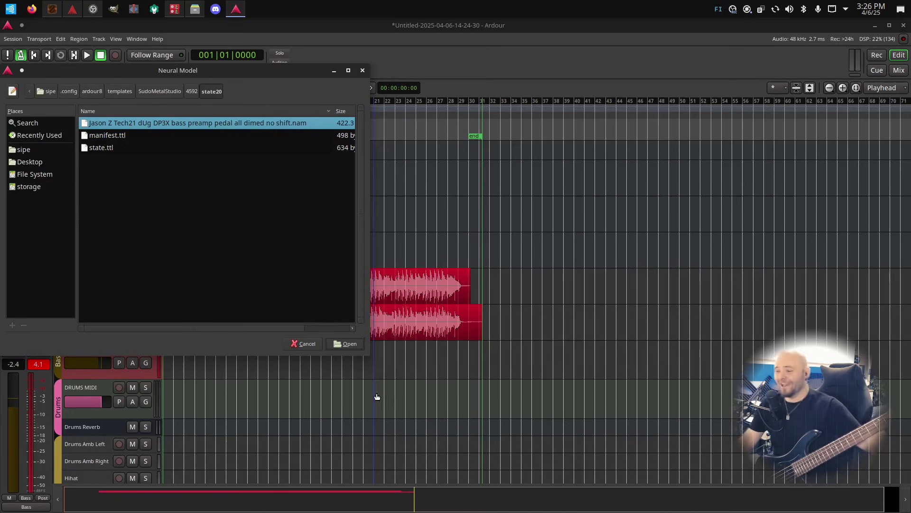
pyautogui.click(300, 345)
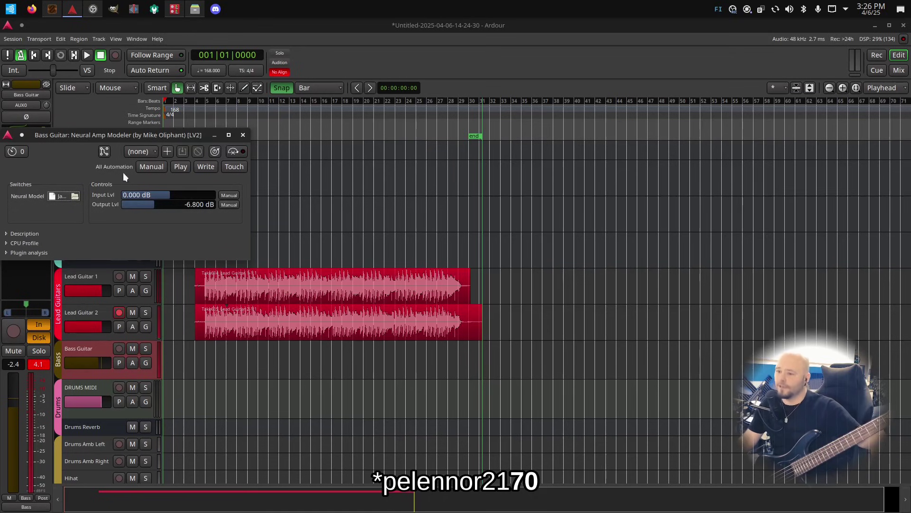
pyautogui.moveTo(121, 134); pyautogui.dragTo(348, 130)
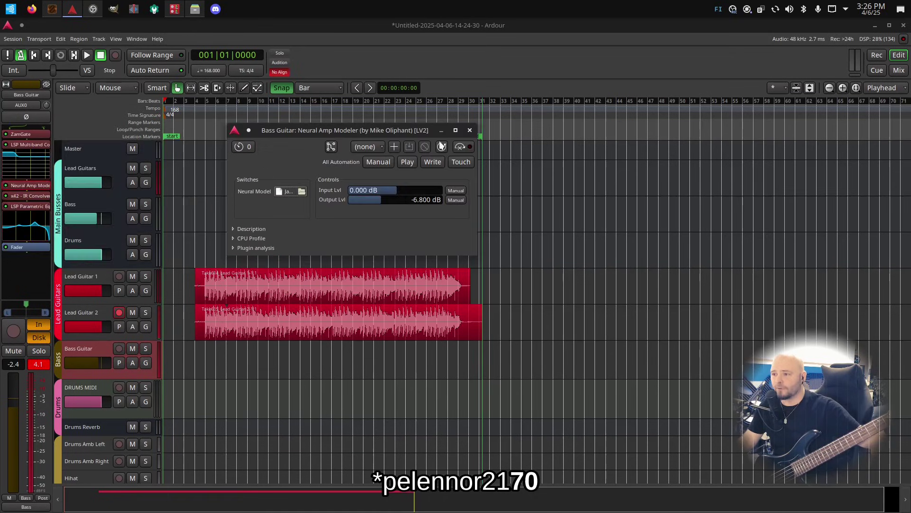
# Confirm the bass IR Convolver uses GuitarHack Original Between.wav, then close all plugin windows.
pyautogui.click(473, 131)
pyautogui.doubleClick(39, 198)
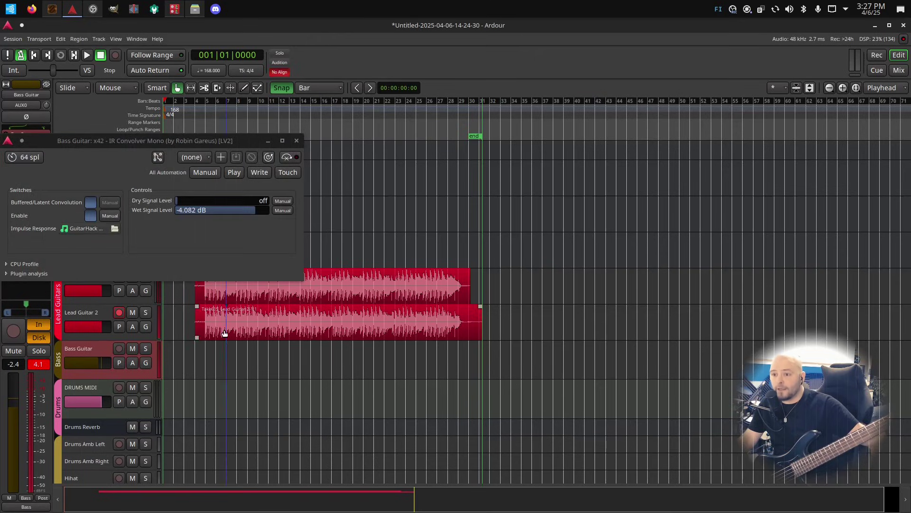
pyautogui.click(114, 229)
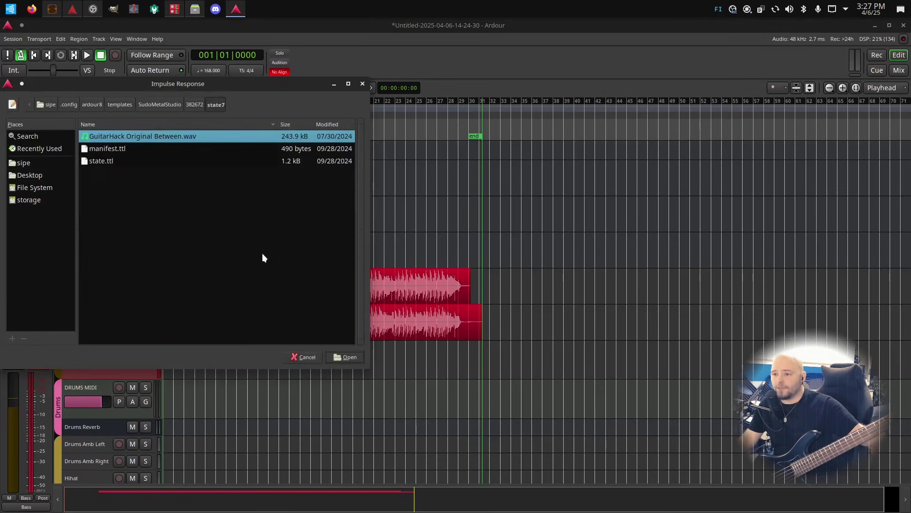
pyautogui.click(304, 357)
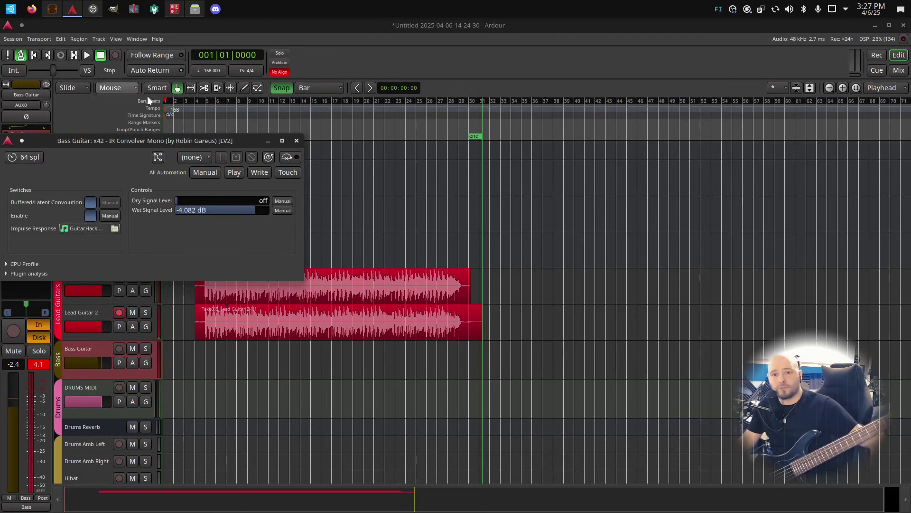
pyautogui.click(296, 141)
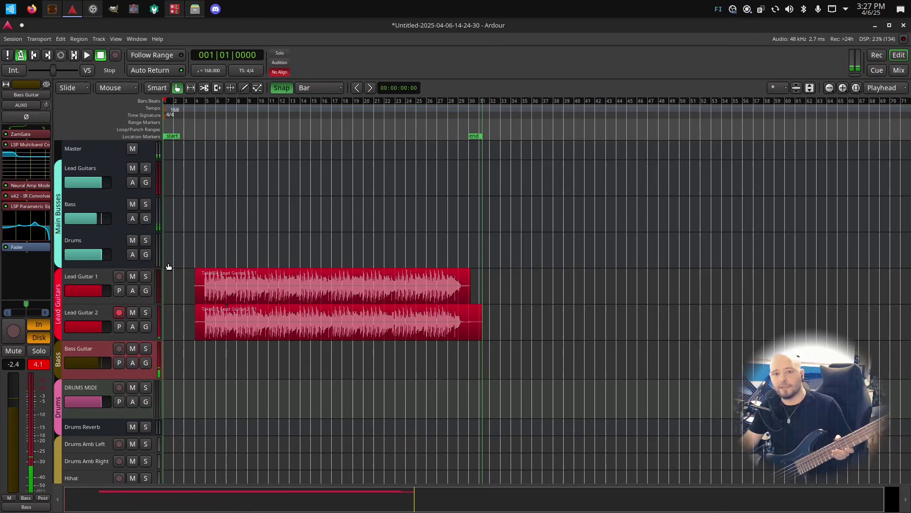
pyautogui.doubleClick(26, 231)
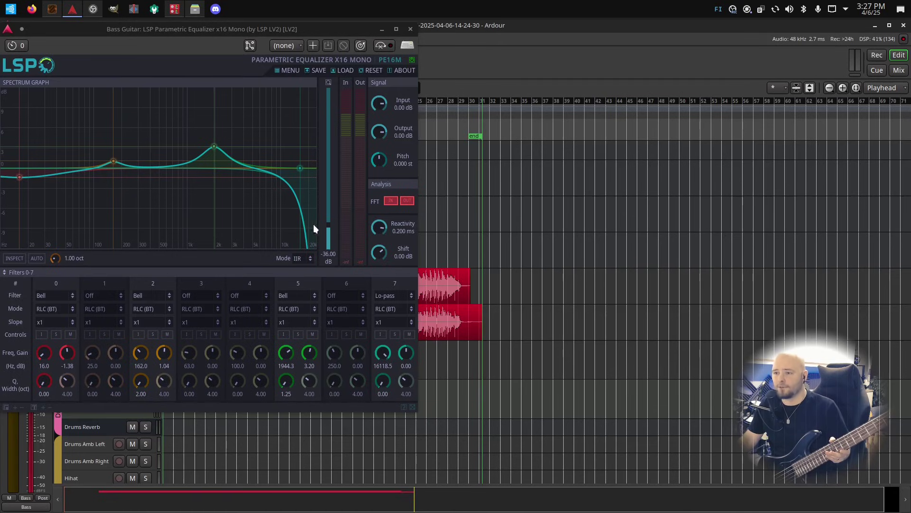
pyautogui.click(413, 29)
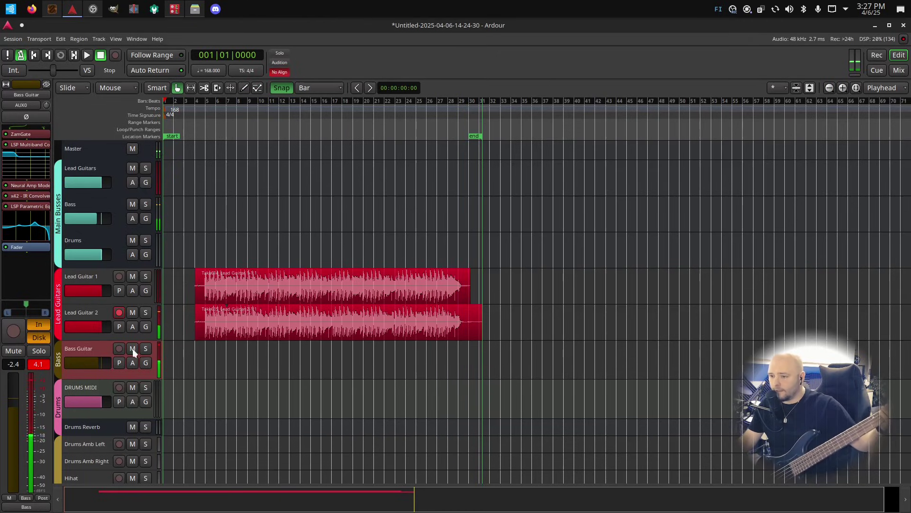
# Disarm Lead Guitar 2, arm Bass Guitar, and start recording the bass take.
pyautogui.click(122, 311)
pyautogui.click(119, 349)
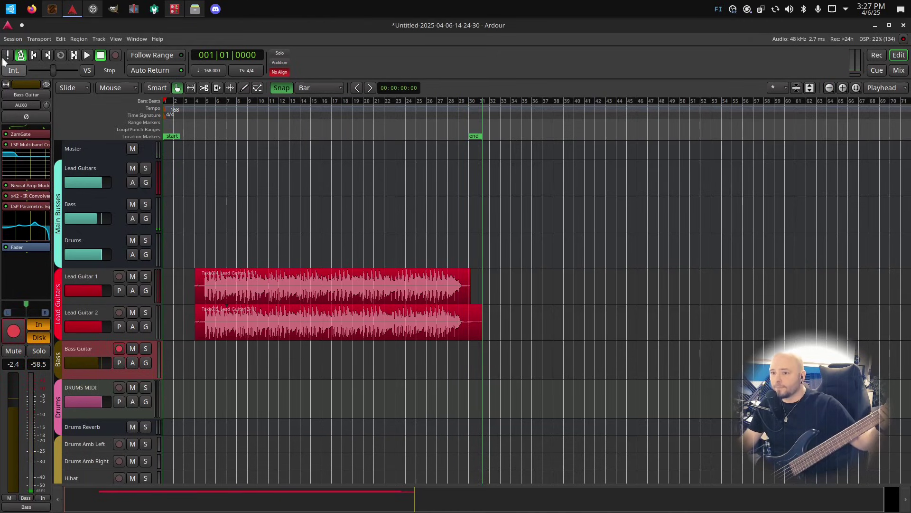
pyautogui.click(115, 55)
pyautogui.click(87, 55)
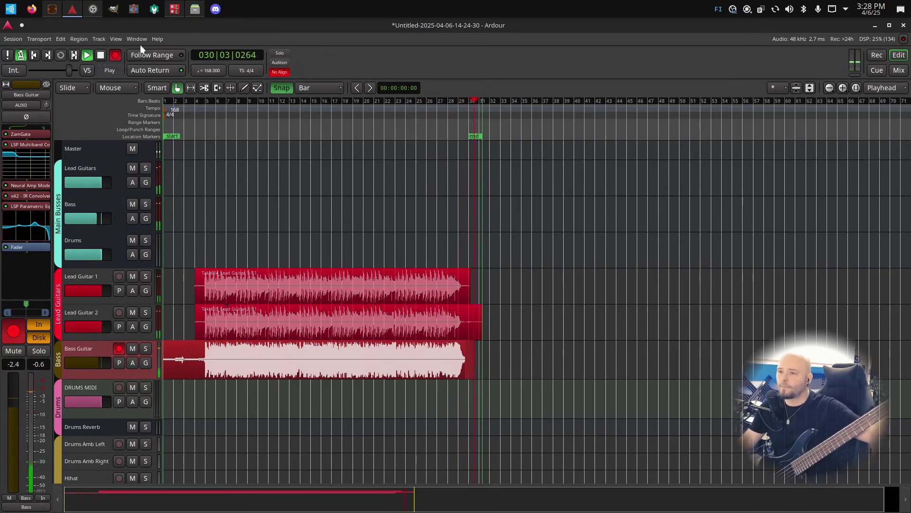
# Stop the bass recording, disarm Bass Guitar, and select the DRUMS MIDI track.
pyautogui.click(100, 55)
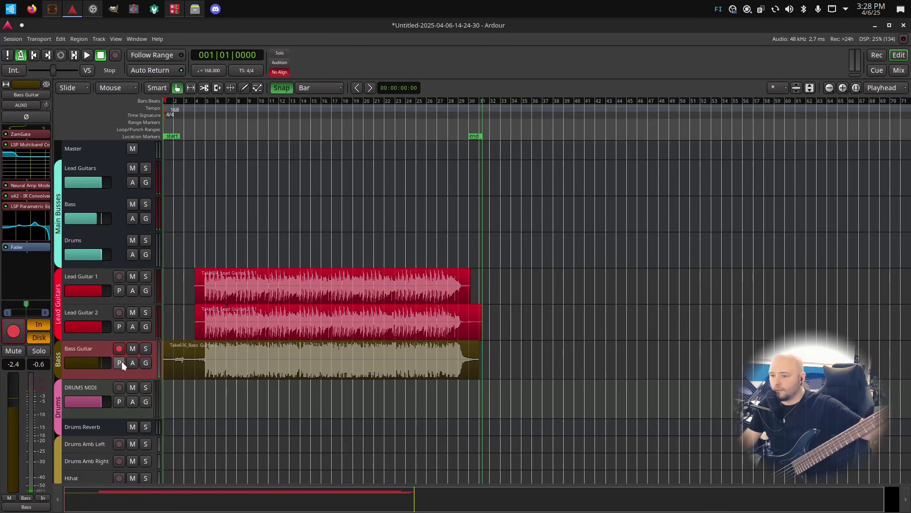
pyautogui.click(116, 348)
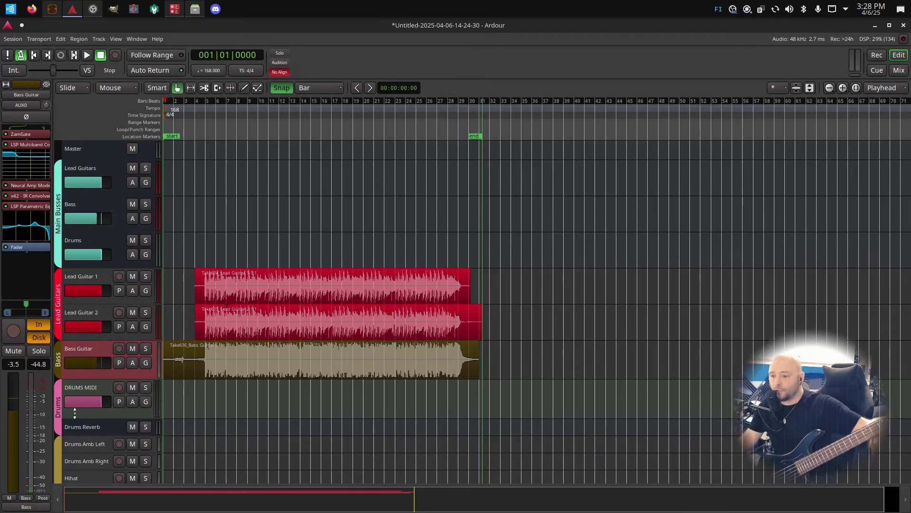
pyautogui.scroll(-1, 79, 412)
pyautogui.click(90, 367)
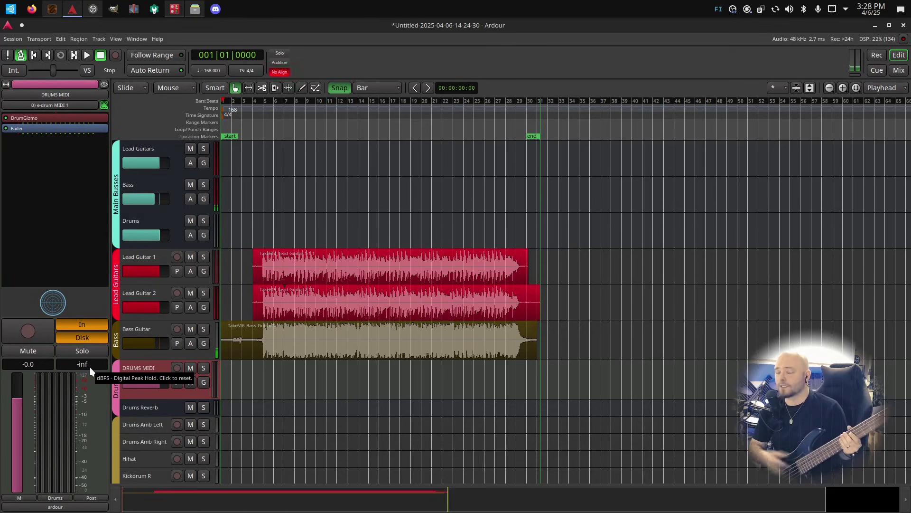
pyautogui.doubleClick(34, 118)
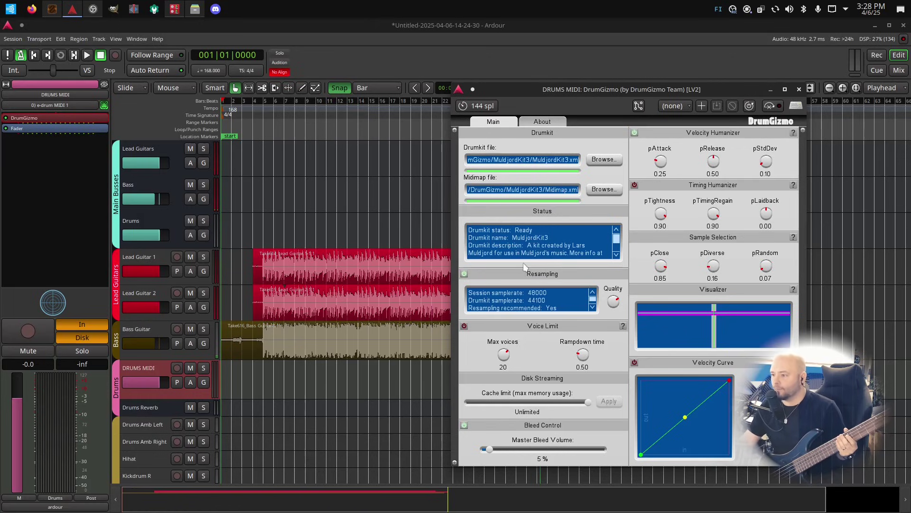
pyautogui.click(800, 90)
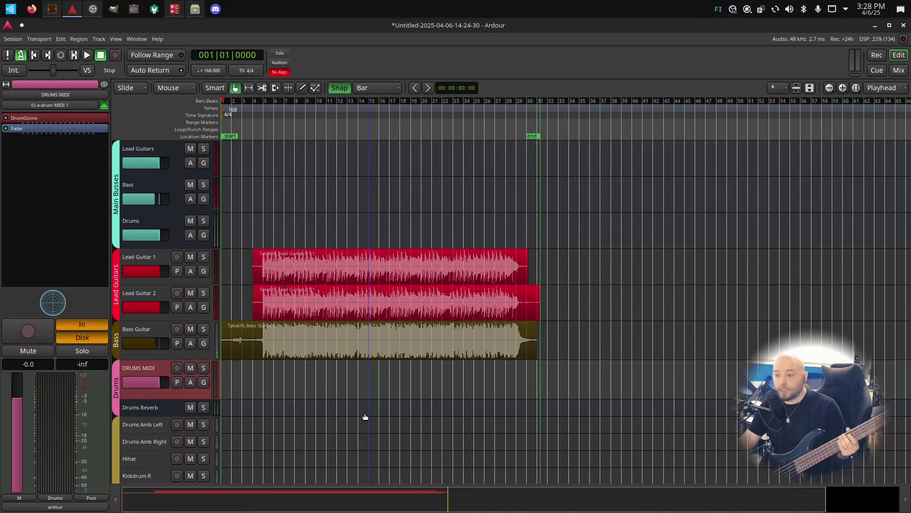
pyautogui.scroll(-2, 364, 416)
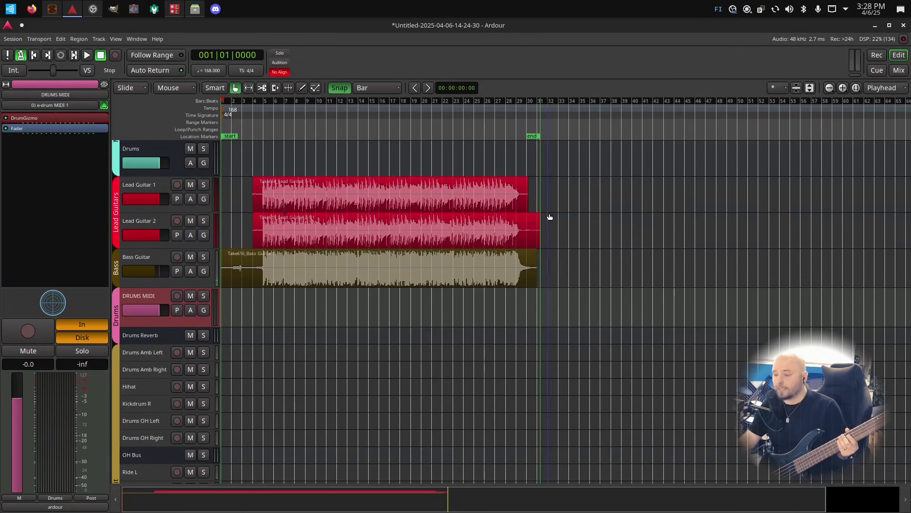
pyautogui.click(902, 70)
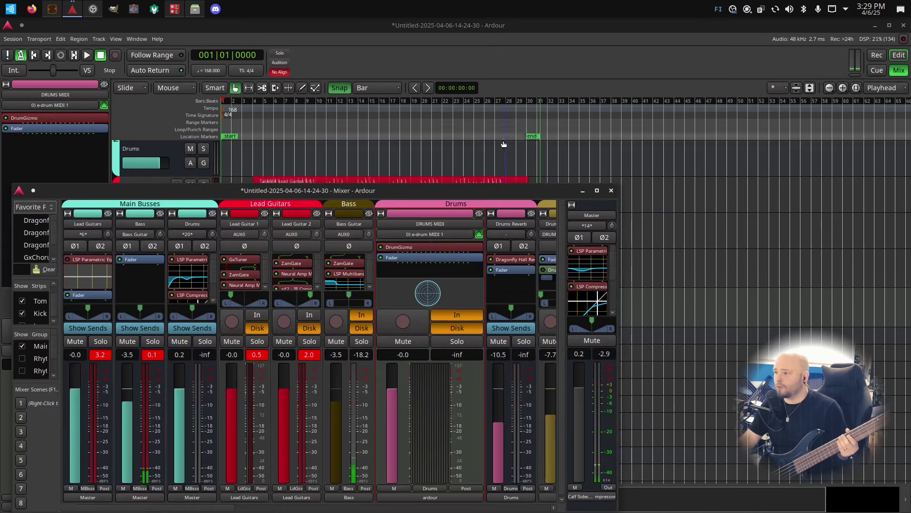
pyautogui.moveTo(488, 190); pyautogui.dragTo(538, 94)
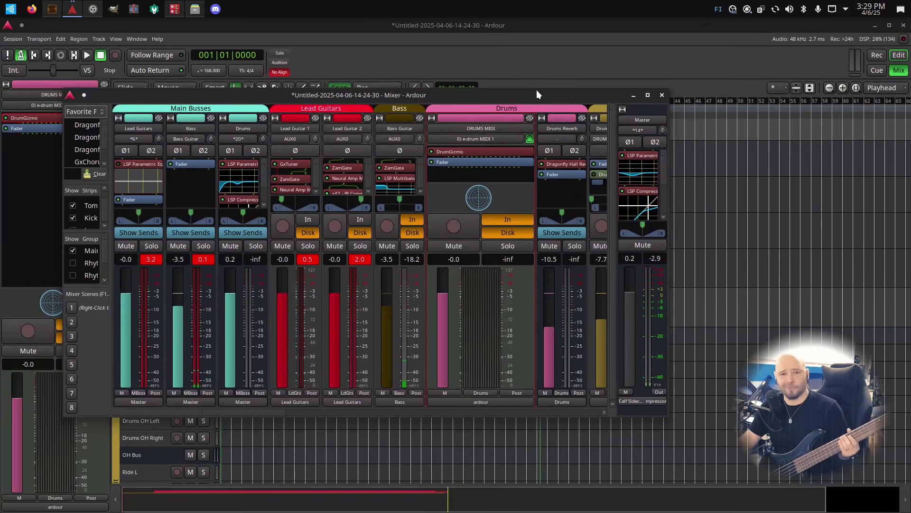
pyautogui.doubleClick(533, 93)
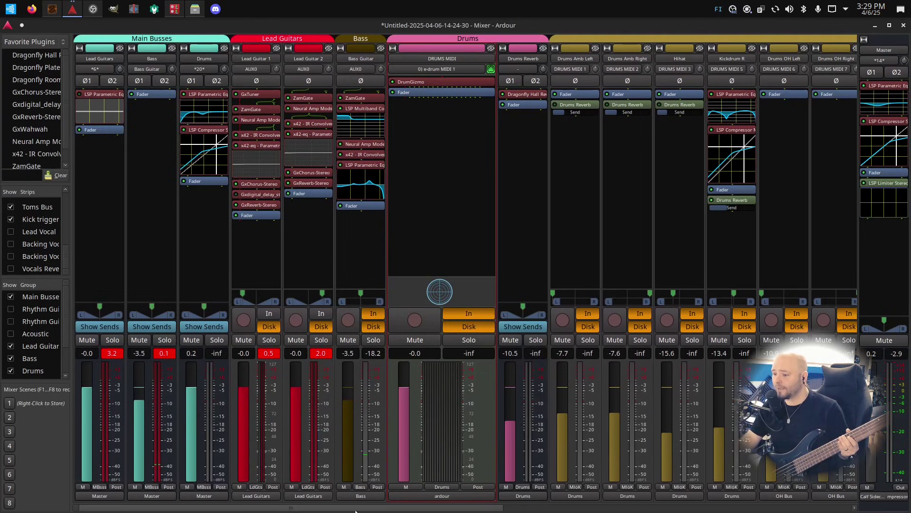
pyautogui.hscroll(10, 356, 507)
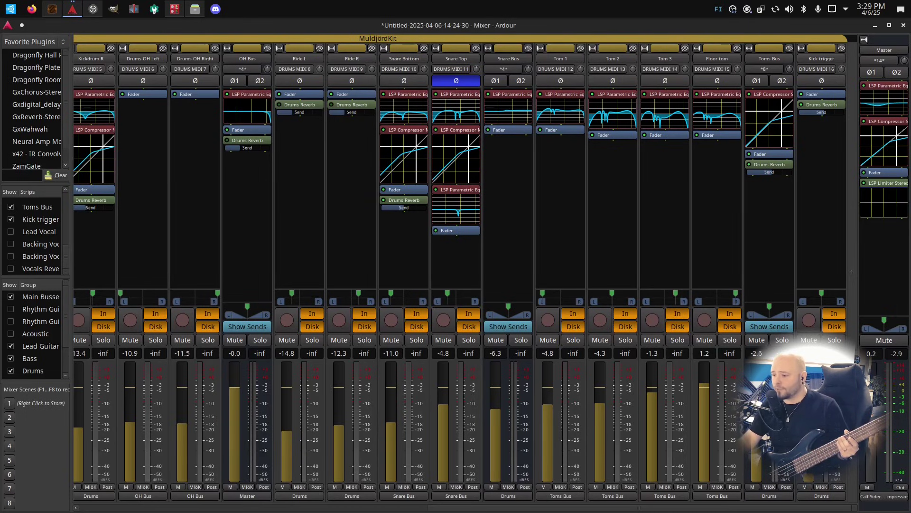
pyautogui.moveTo(445, 510); pyautogui.dragTo(257, 509)
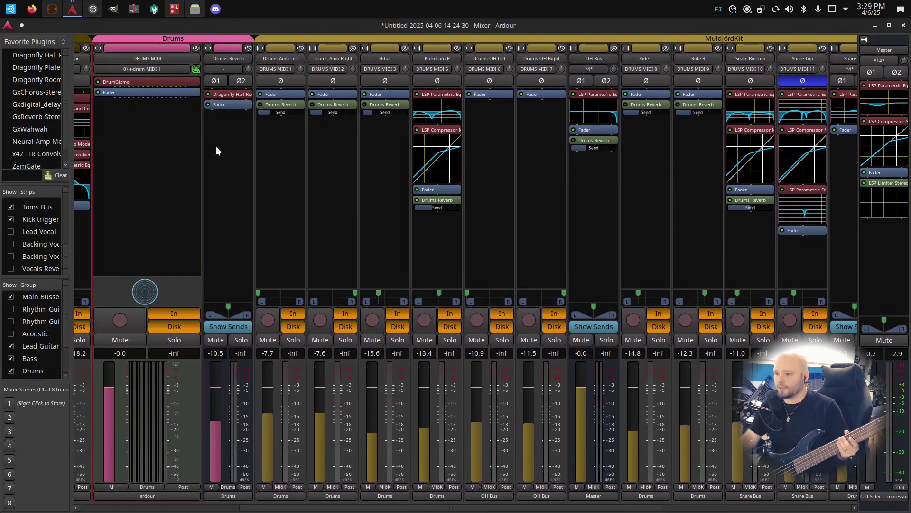
# Back in the editor, arm DRUMS MIDI and record a drum take to about bar 29.
pyautogui.click(903, 26)
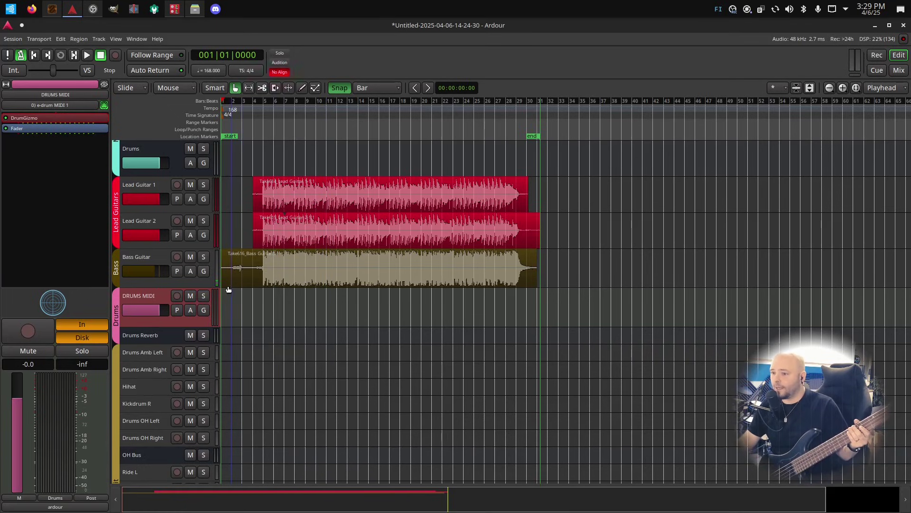
pyautogui.click(178, 296)
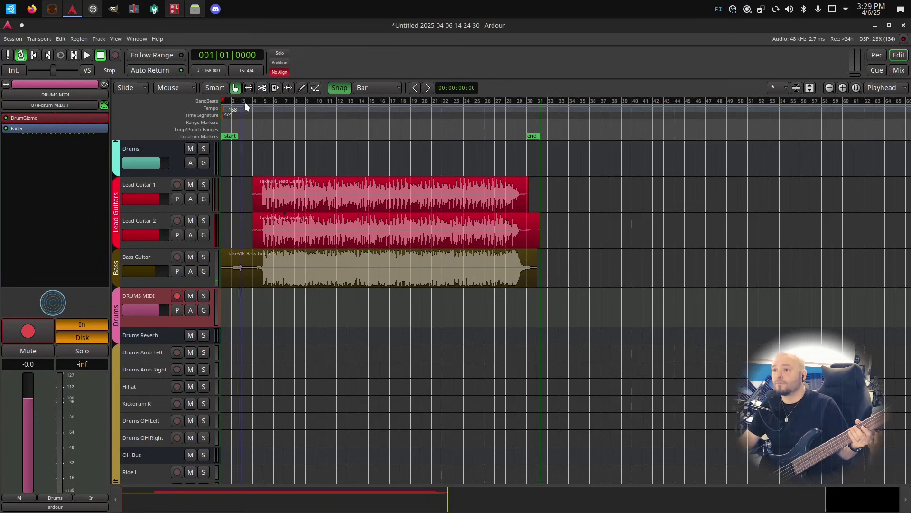
pyautogui.hotkey('ctrl', 'Up')
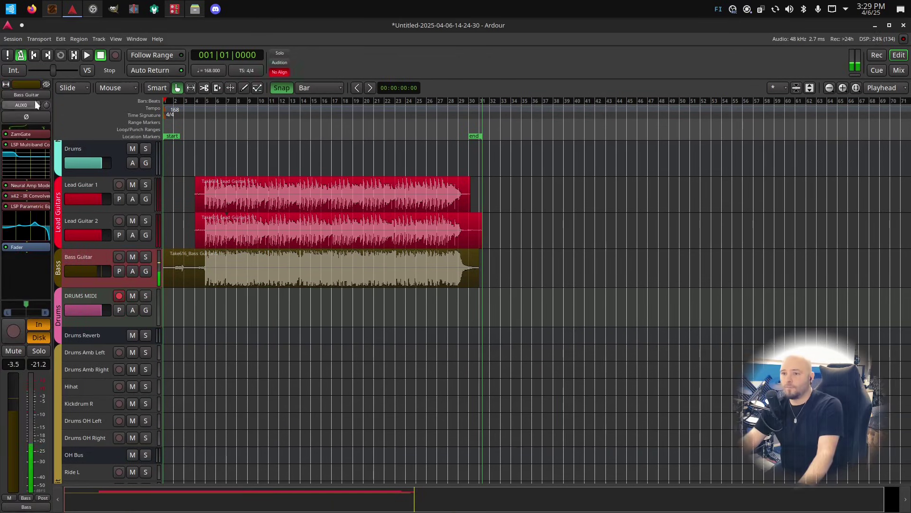
pyautogui.click(87, 56)
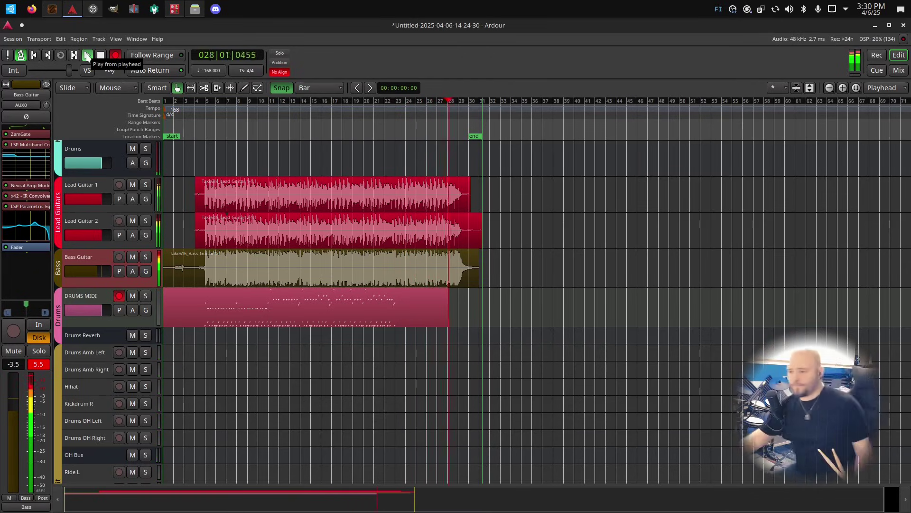
pyautogui.click(100, 55)
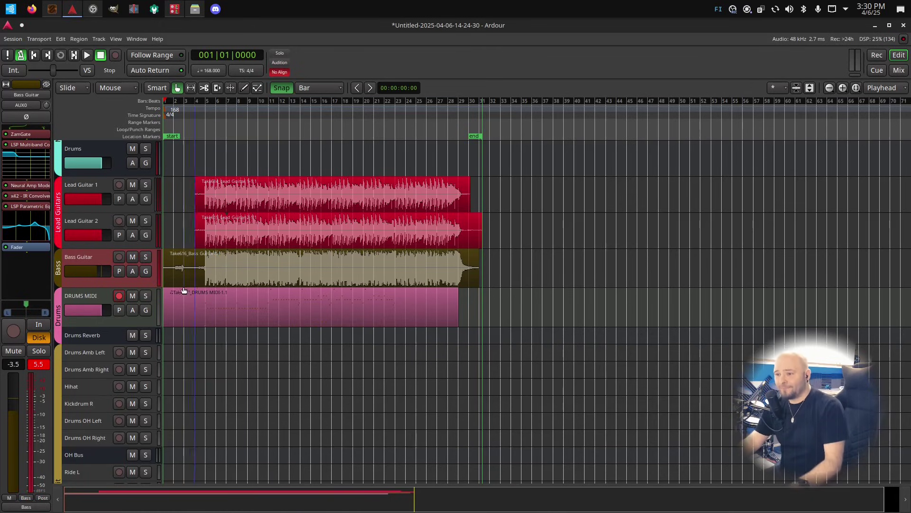
# Play the song from bar 5 and raise the Drums Reverb fader from -10.5 to -4.5 dB.
pyautogui.click(203, 102)
pyautogui.press('space')
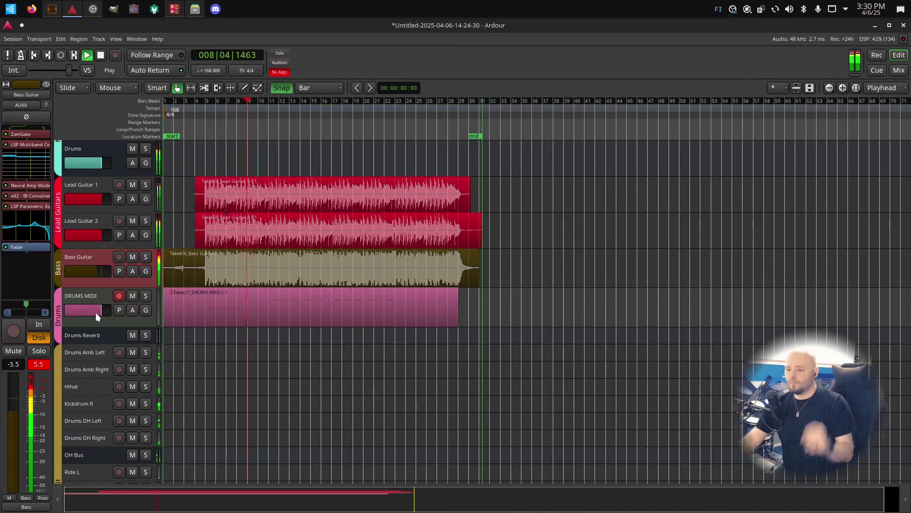
pyautogui.click(899, 70)
pyautogui.moveTo(471, 507); pyautogui.dragTo(740, 509)
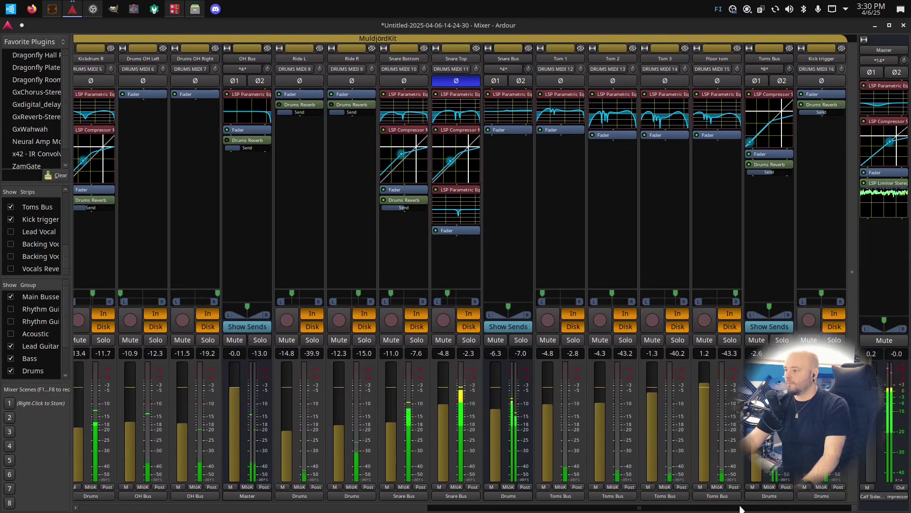
pyautogui.hscroll(-2, 661, 498)
pyautogui.moveTo(648, 507); pyautogui.dragTo(443, 507)
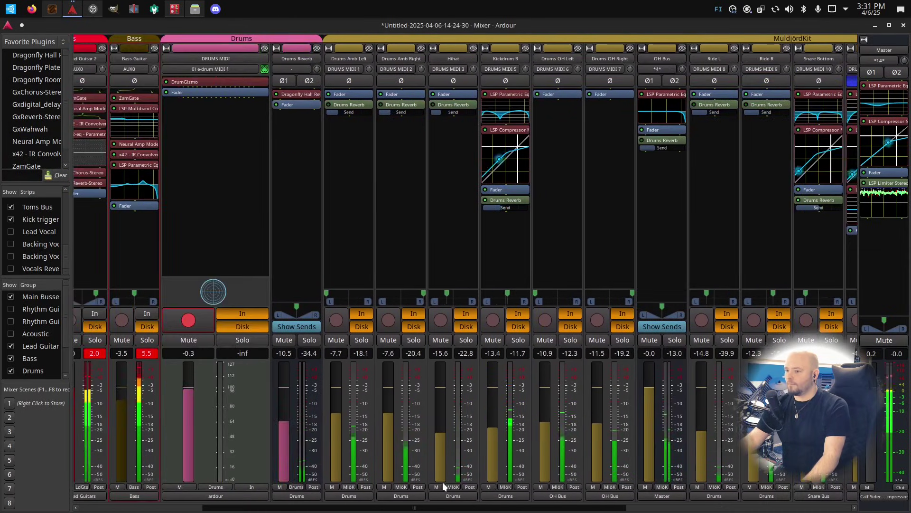
pyautogui.moveTo(288, 409); pyautogui.dragTo(289, 404)
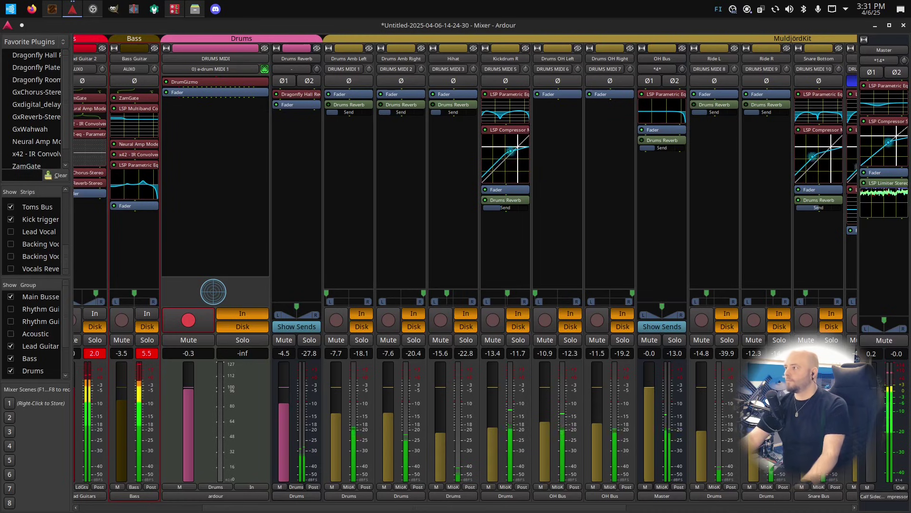
# Close the Mixer and return to the editor, with the playhead back at bar 5.
pyautogui.click(903, 26)
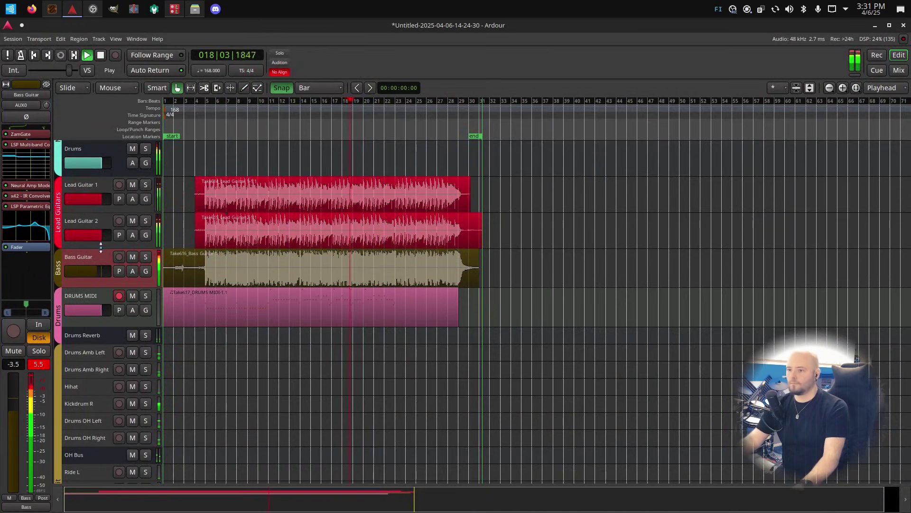
pyautogui.scroll(4, 220, 221)
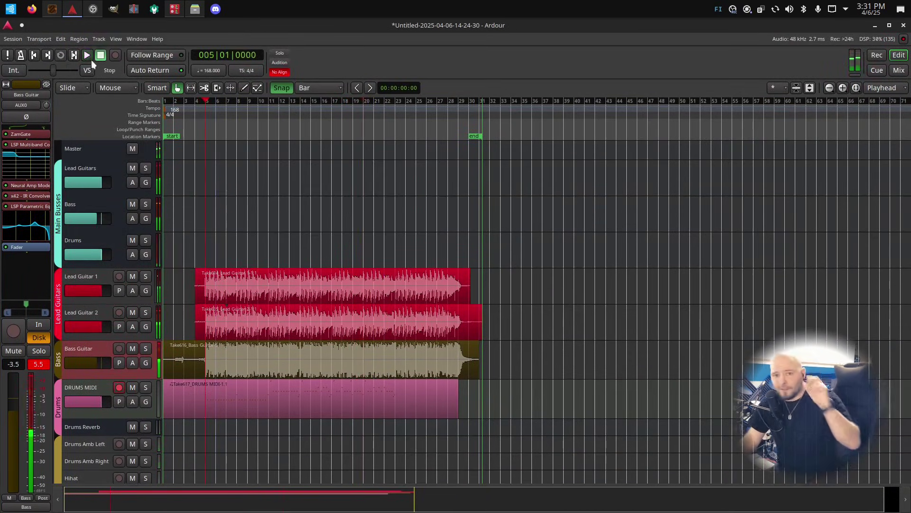